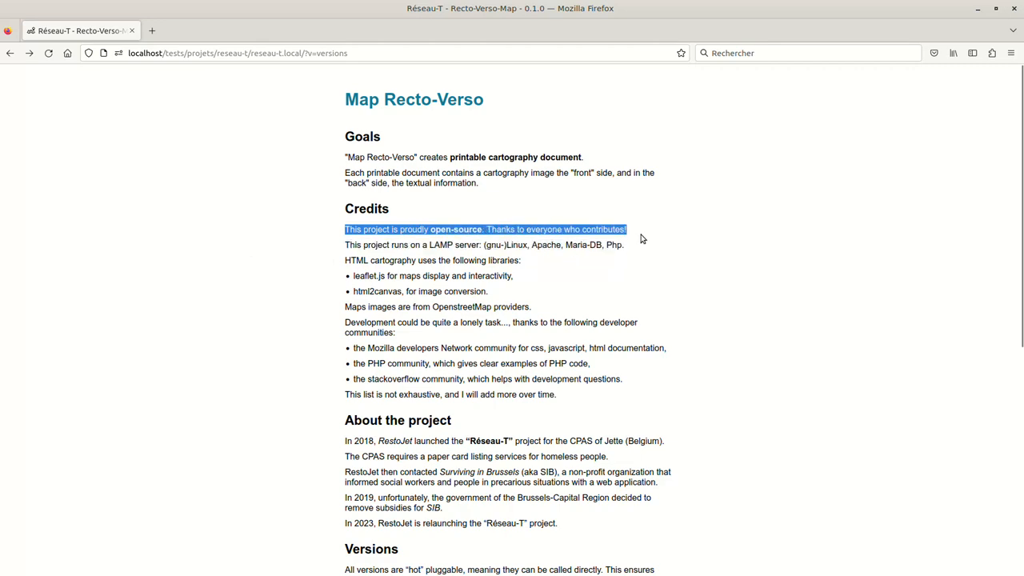
# Review the Map Recto-Verso project description and version table, and open version v-0.0.7.
pyautogui.scroll(-2, 641, 238)
pyautogui.scroll(-4, 640, 237)
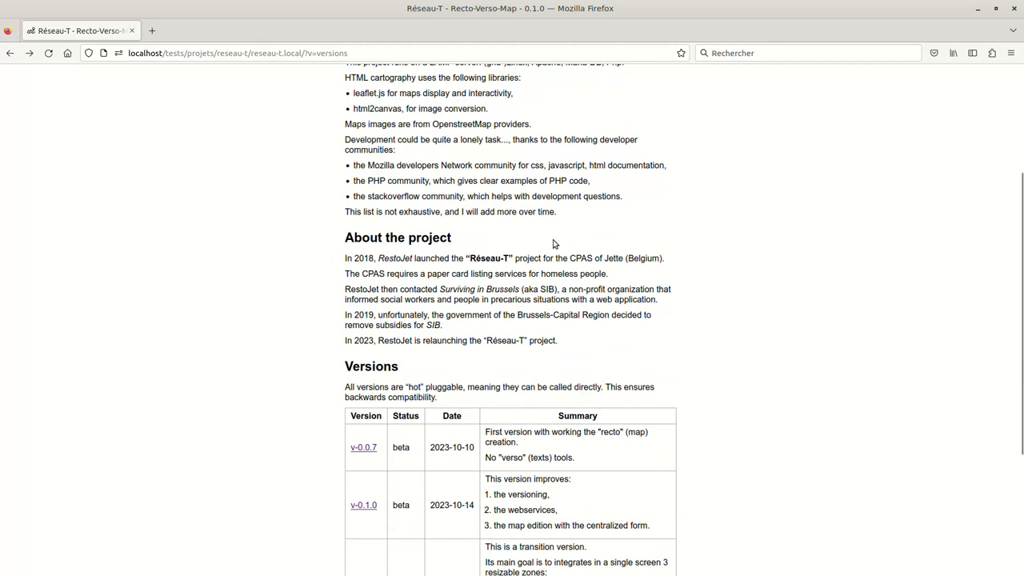
pyautogui.moveTo(343, 259); pyautogui.dragTo(672, 272)
pyautogui.scroll(-4, 681, 272)
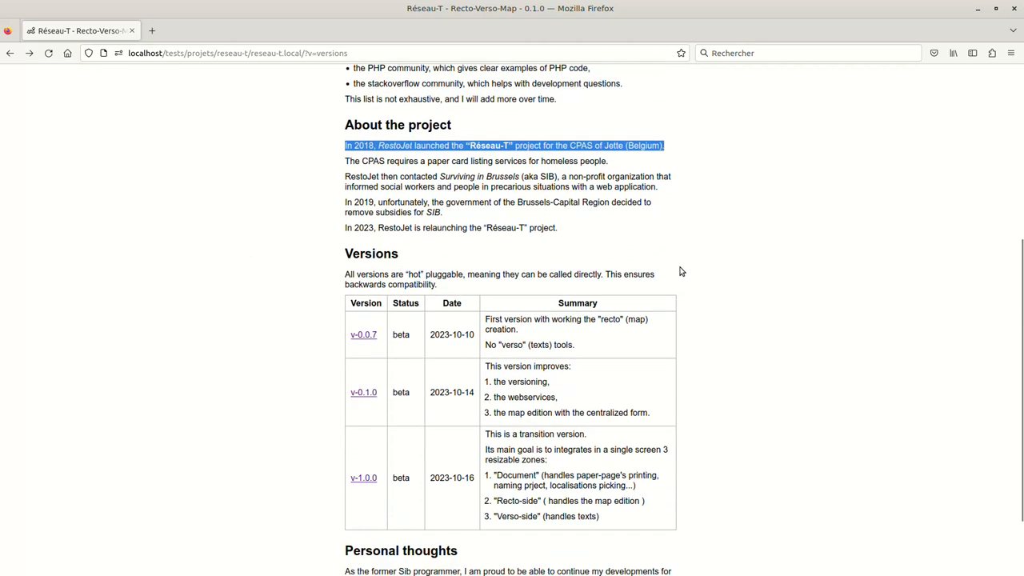
pyautogui.moveTo(345, 269); pyautogui.dragTo(465, 270)
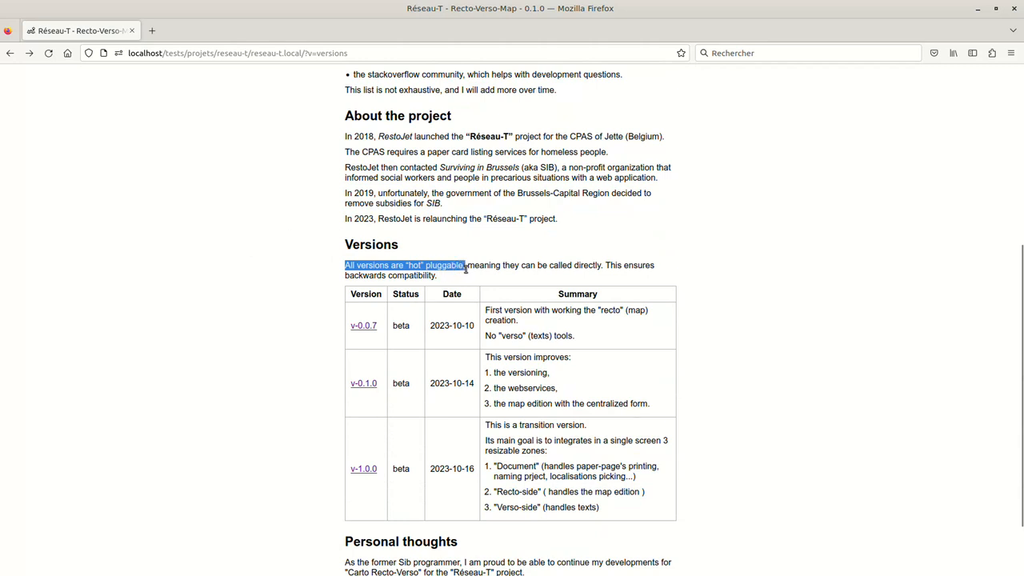
pyautogui.scroll(-3, 465, 269)
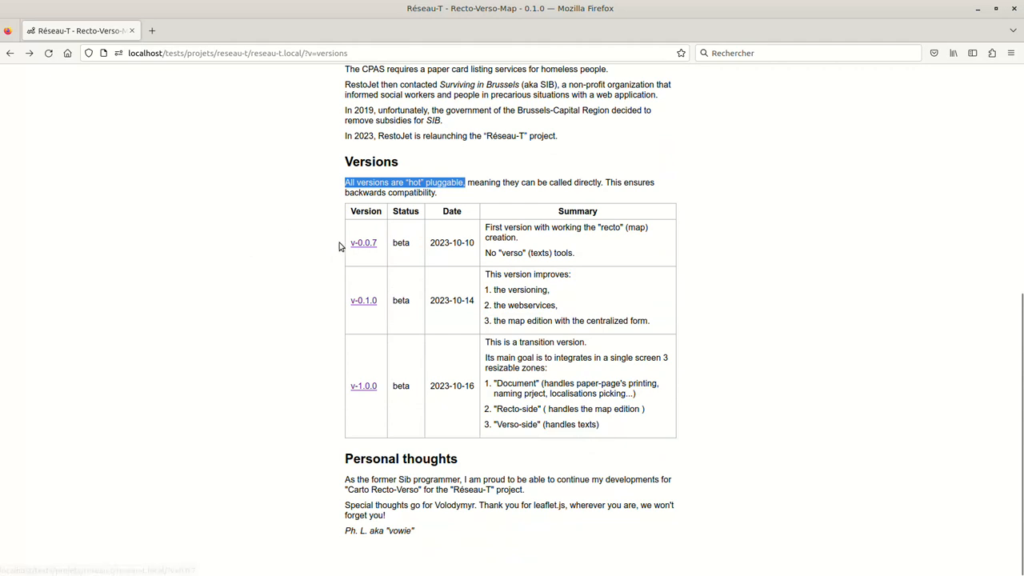
pyautogui.moveTo(341, 245); pyautogui.dragTo(380, 246)
pyautogui.click(373, 244)
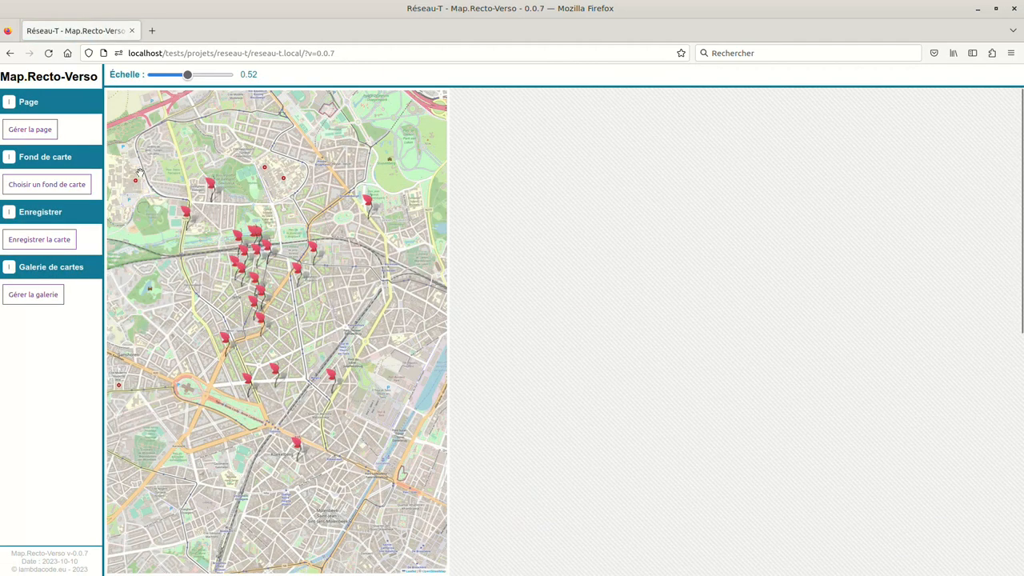
# Read the help notes for the Page, Fond de carte, Enregistrer and Galerie de cartes tools.
pyautogui.moveTo(12, 98)
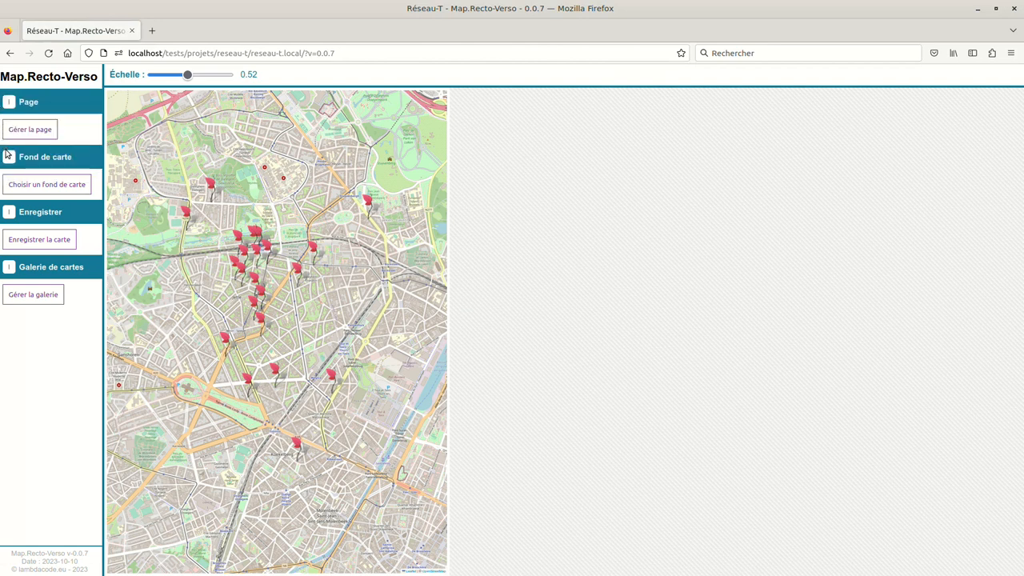
pyautogui.moveTo(7, 151)
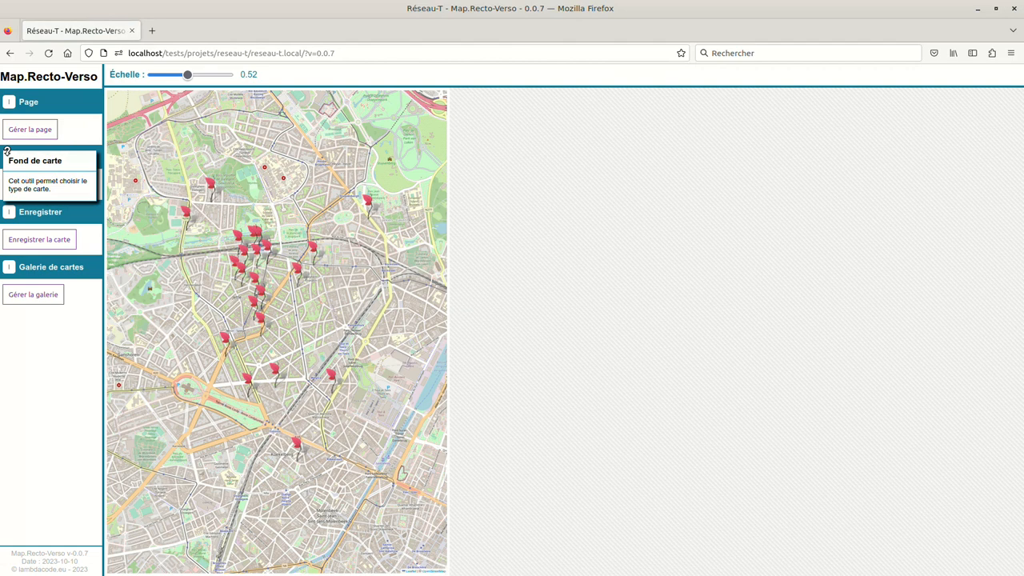
pyautogui.moveTo(10, 209)
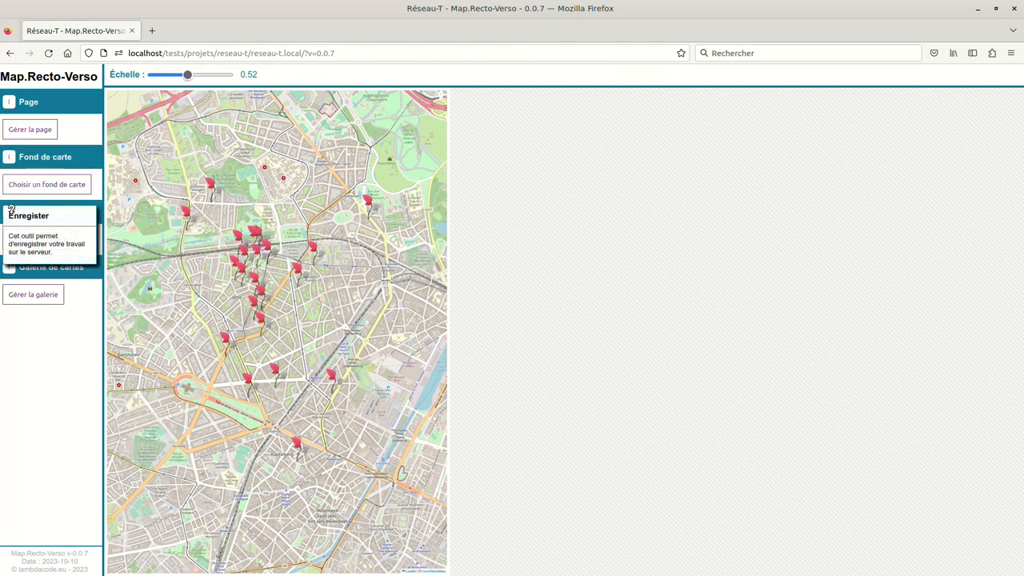
pyautogui.moveTo(11, 265)
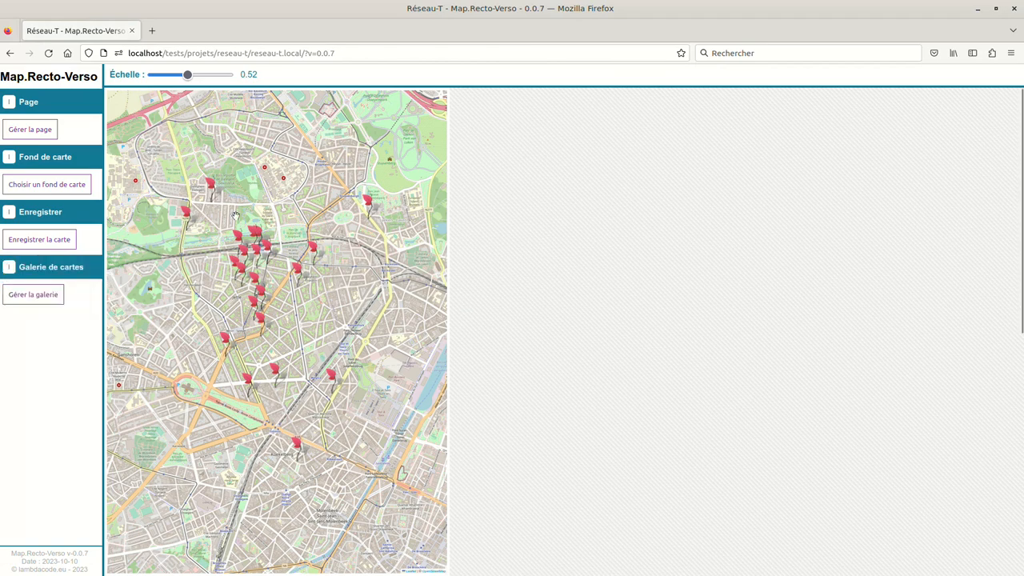
# Reframe the map more closely on the central cluster of red markers.
pyautogui.moveTo(228, 216)
pyautogui.mouseDown()
pyautogui.moveTo(271, 333)
pyautogui.moveTo(336, 346)
pyautogui.mouseUp()
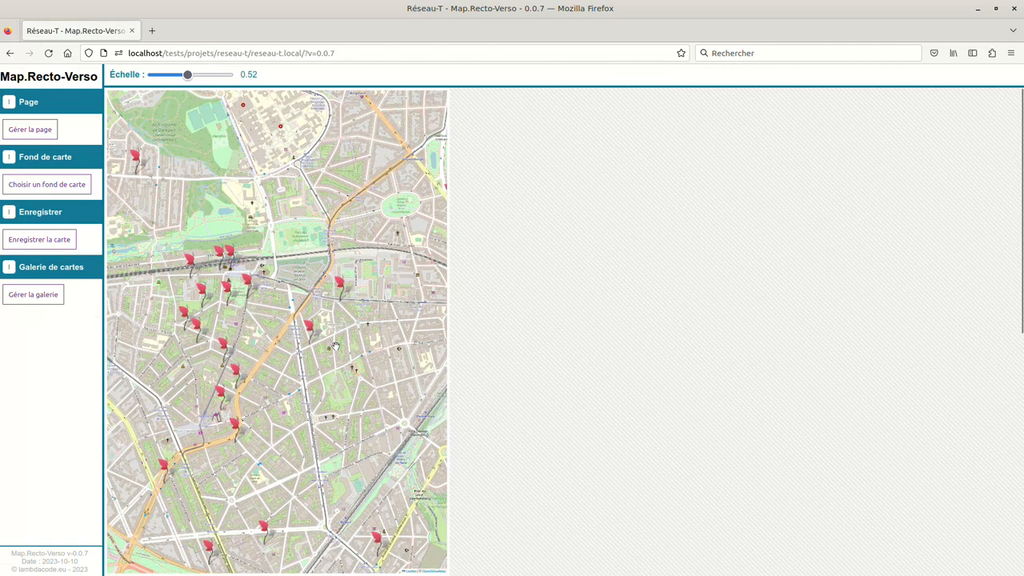
pyautogui.moveTo(256, 312); pyautogui.dragTo(282, 271)
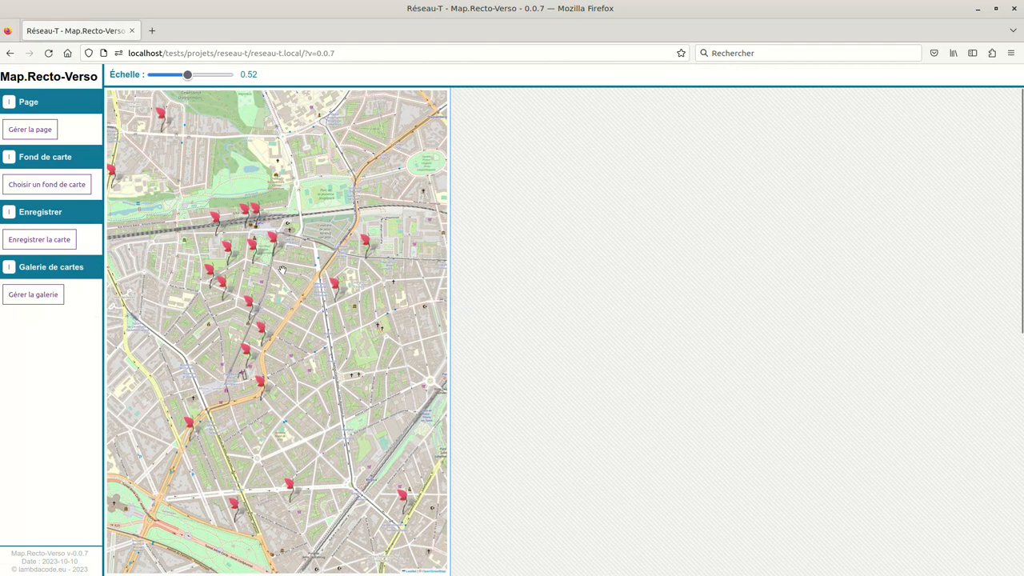
pyautogui.scroll(-1, 281, 271)
pyautogui.scroll(1, 281, 271)
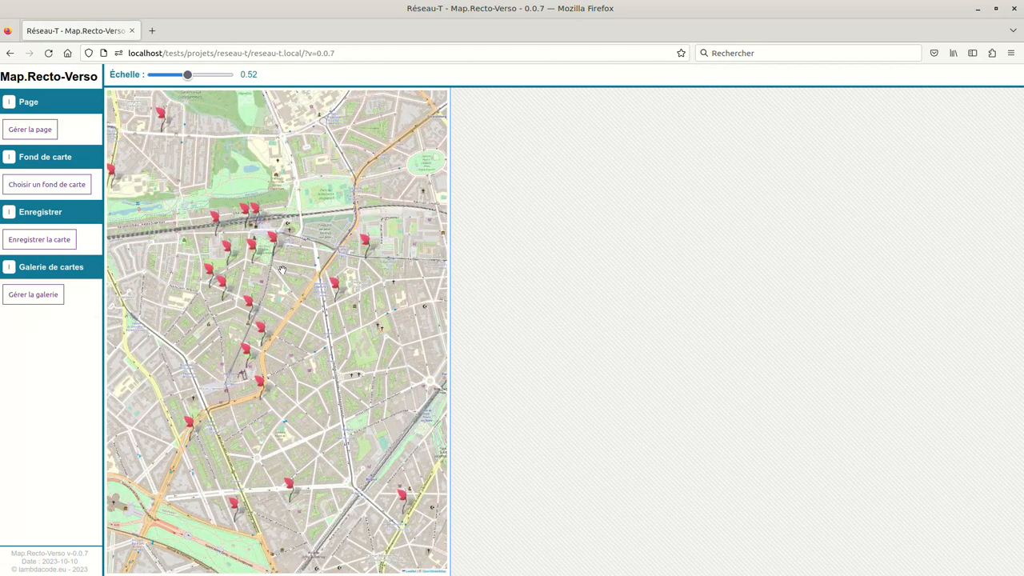
pyautogui.moveTo(176, 195); pyautogui.dragTo(350, 414)
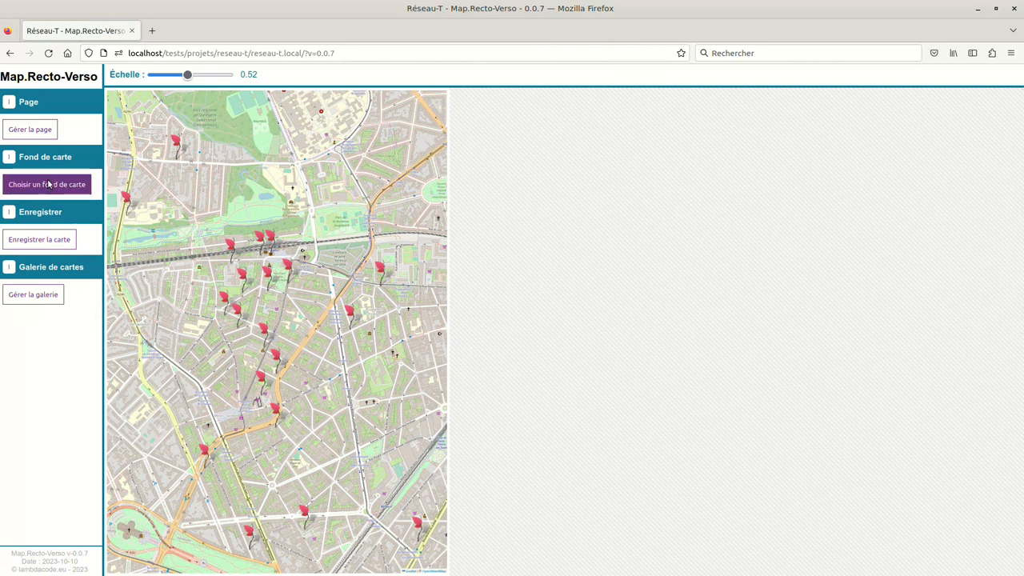
# Keep the page format at A4 and the orientation at Portrait, set the pixel ratio to 5.9, and save the page properties.
pyautogui.click(42, 133)
pyautogui.click(410, 209)
pyautogui.click(410, 208)
pyautogui.click(405, 236)
pyautogui.click(404, 237)
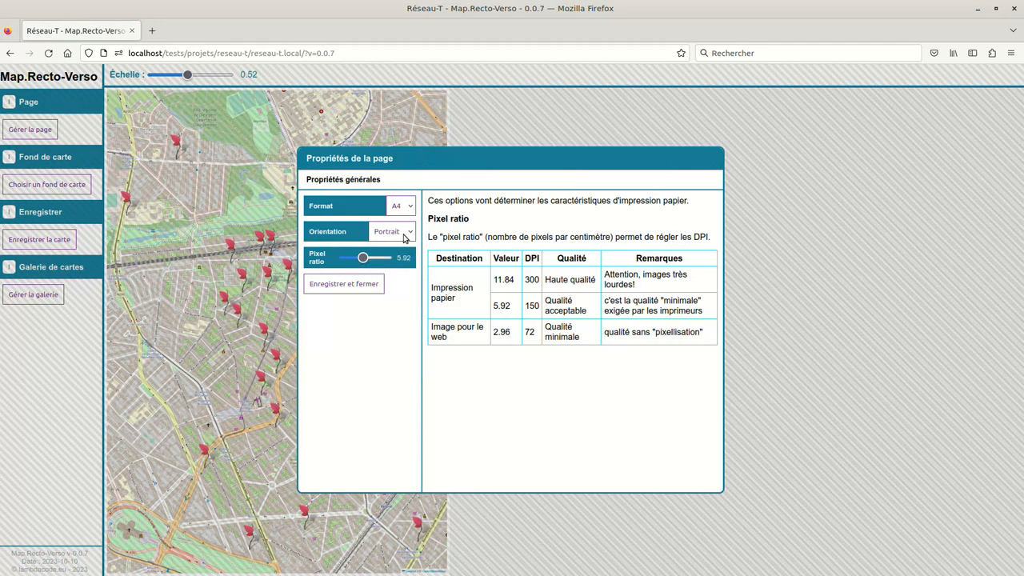
pyautogui.moveTo(363, 258)
pyautogui.mouseDown()
pyautogui.moveTo(390, 259)
pyautogui.moveTo(364, 260)
pyautogui.mouseUp()
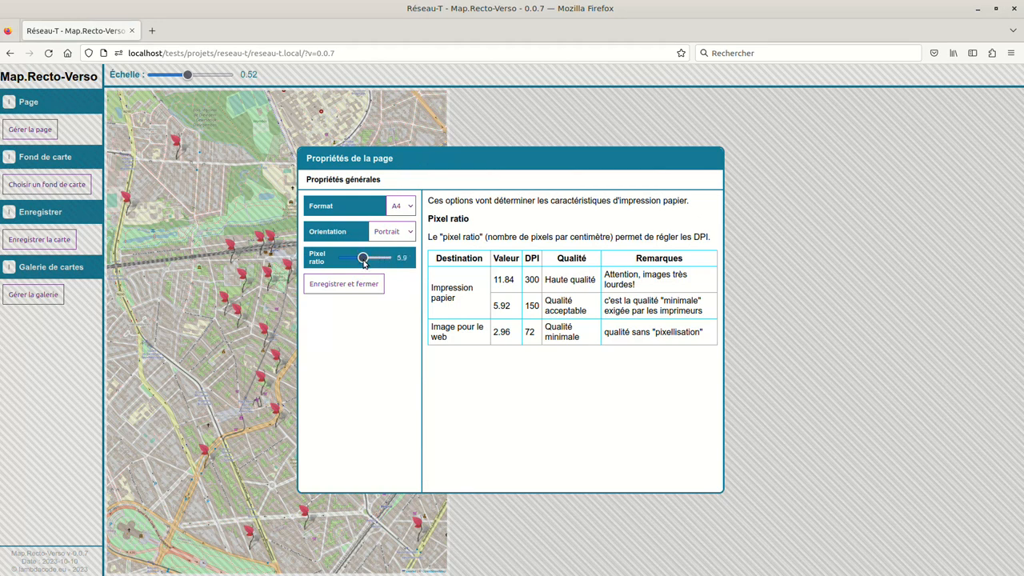
pyautogui.doubleClick(496, 306)
pyautogui.moveTo(367, 261); pyautogui.dragTo(368, 261)
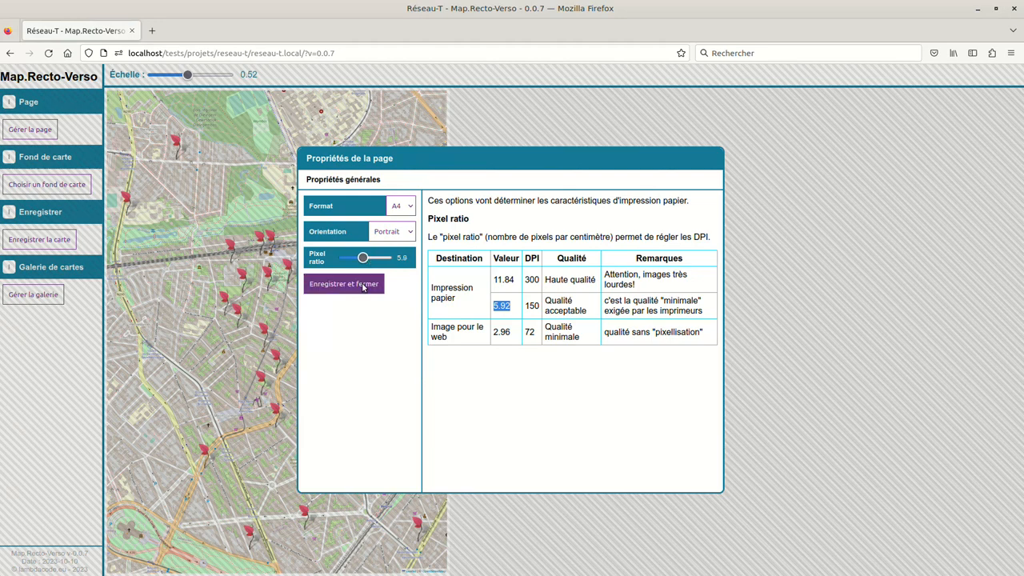
pyautogui.click(363, 285)
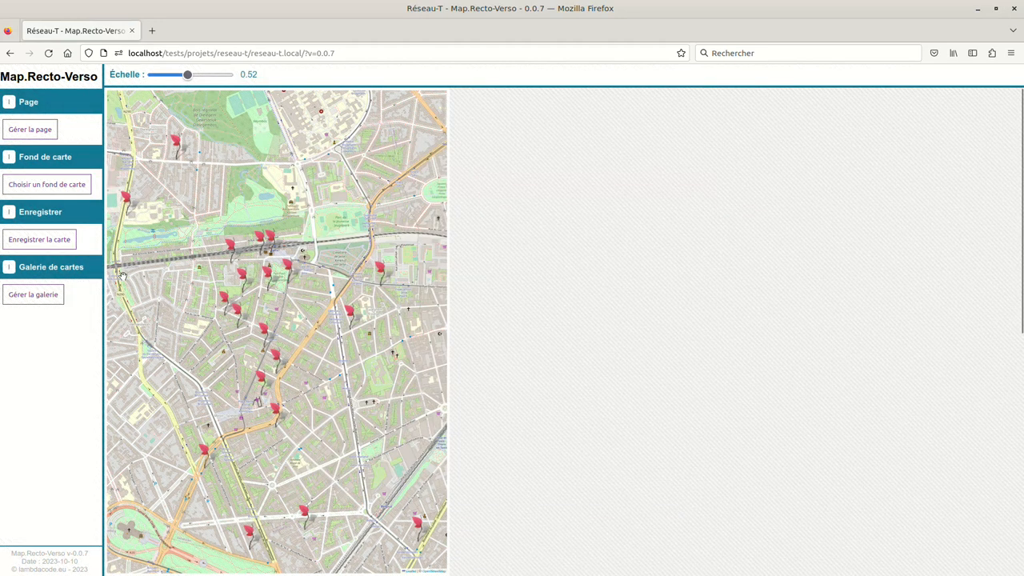
# Preview the OpenStreetMap France, Mapnik and hot base maps, and apply CyclOSM as the map background.
pyautogui.click(40, 186)
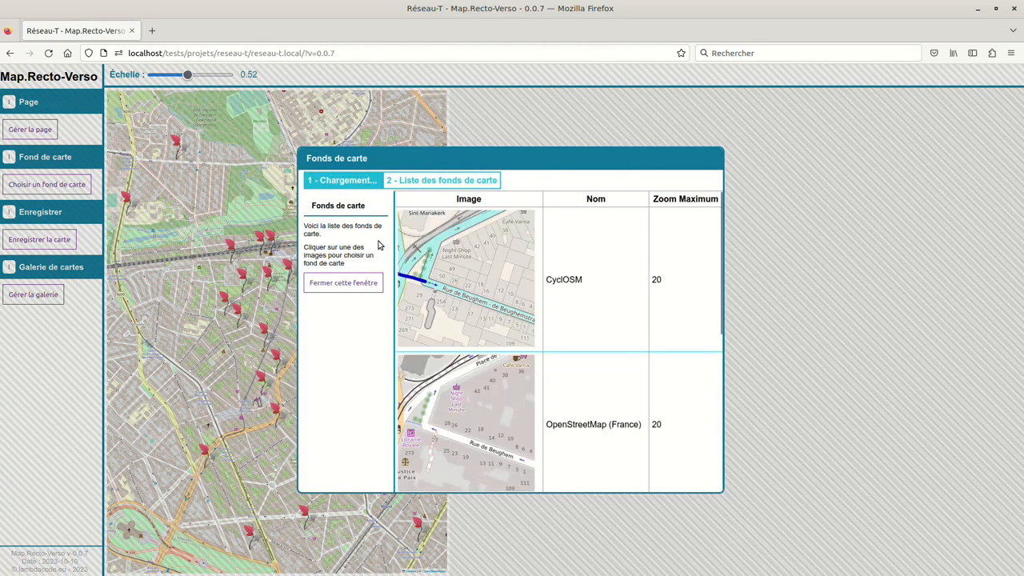
pyautogui.click(474, 274)
pyautogui.click(460, 374)
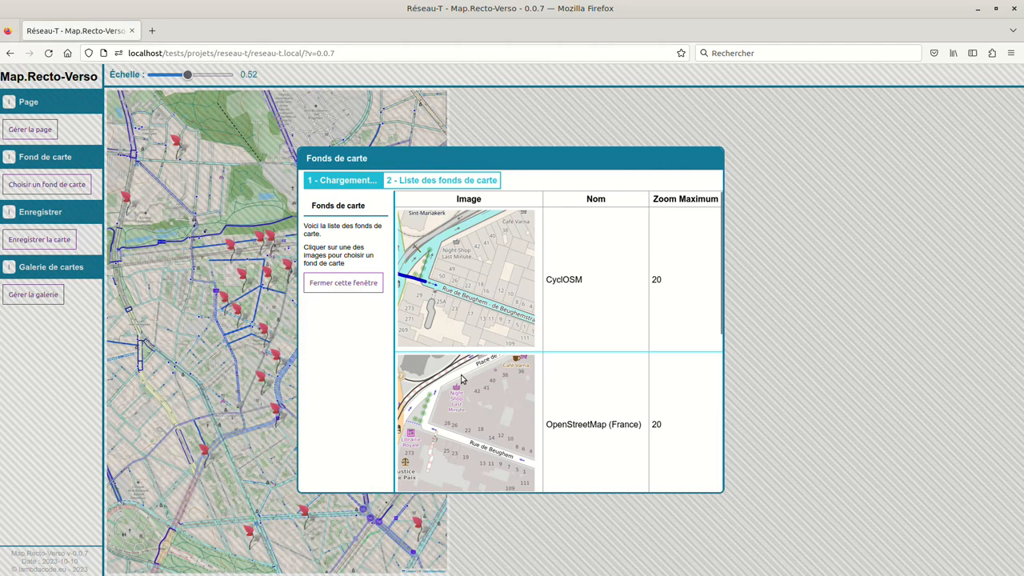
pyautogui.scroll(-3, 461, 374)
pyautogui.click(463, 361)
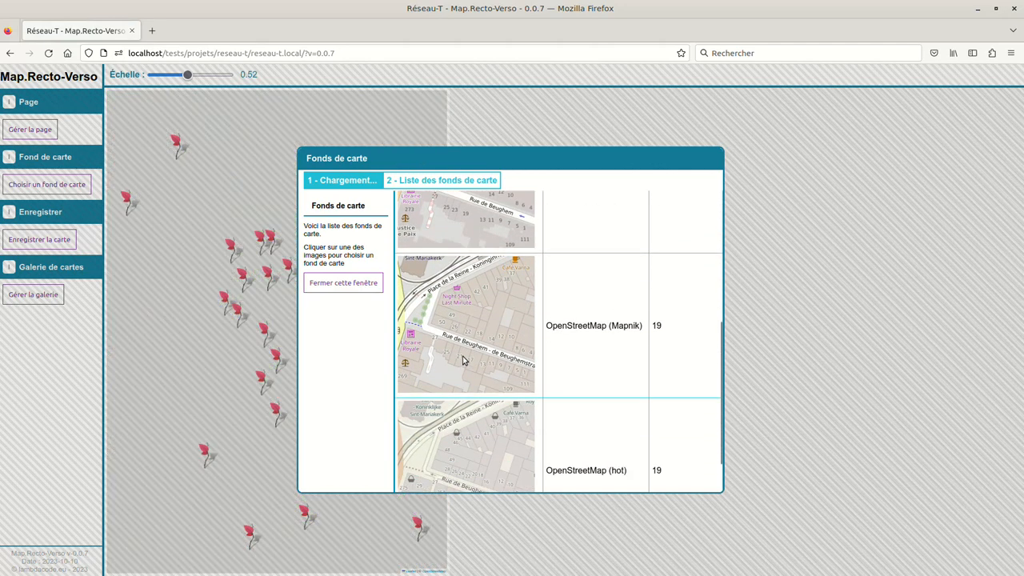
pyautogui.scroll(-1, 462, 361)
pyautogui.click(462, 363)
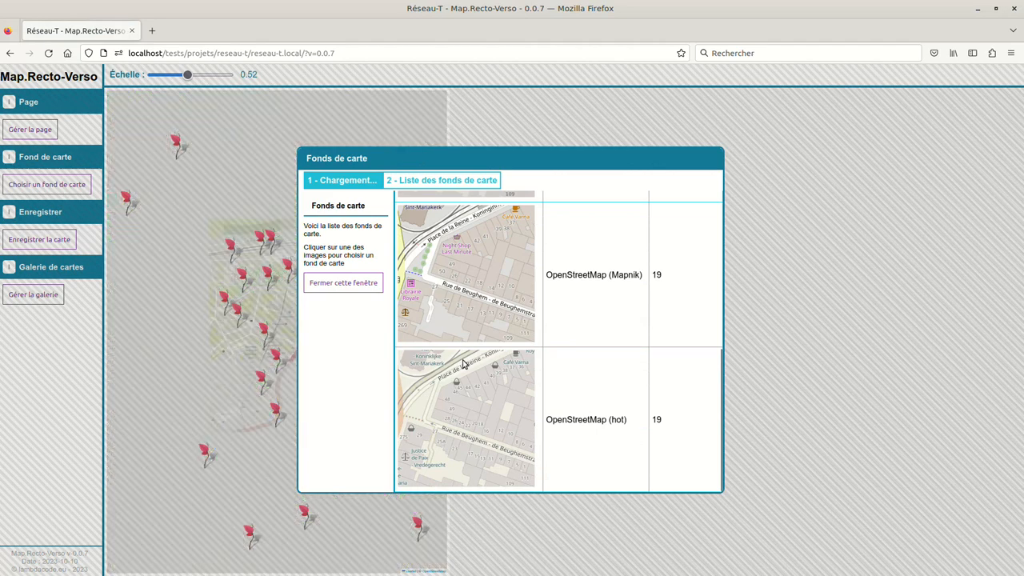
pyautogui.scroll(3, 462, 365)
pyautogui.scroll(1, 462, 365)
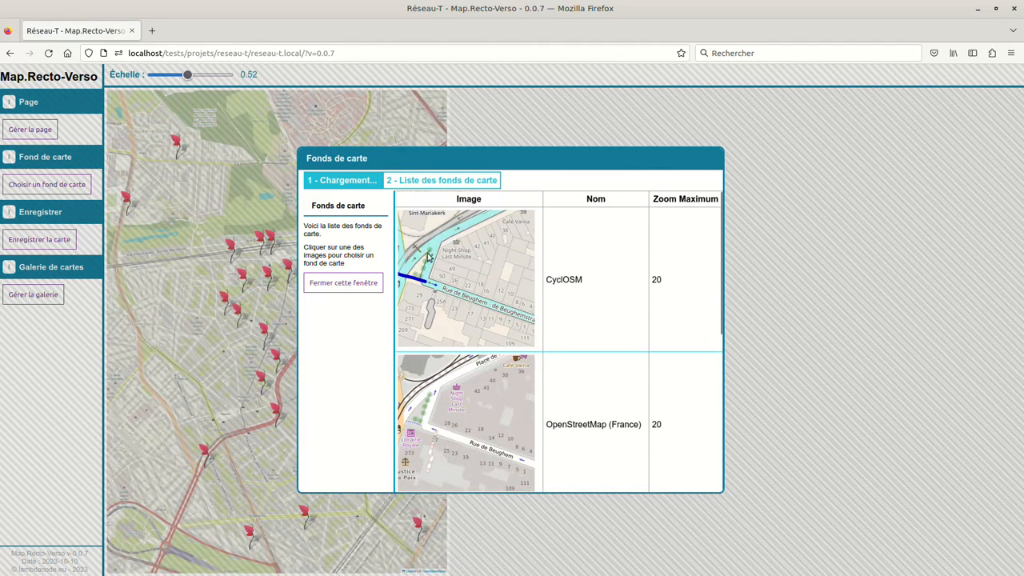
pyautogui.click(447, 264)
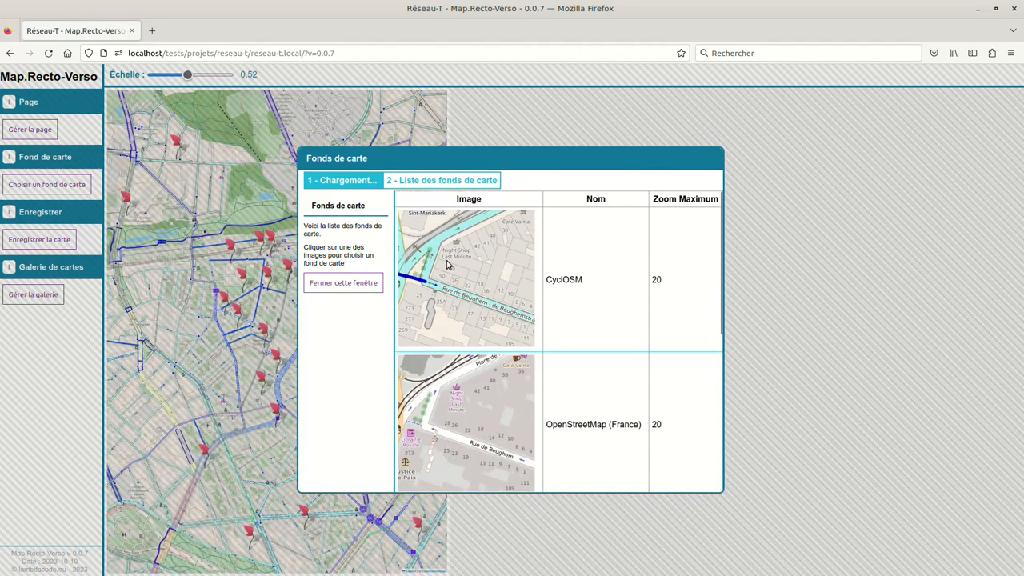
pyautogui.click(355, 283)
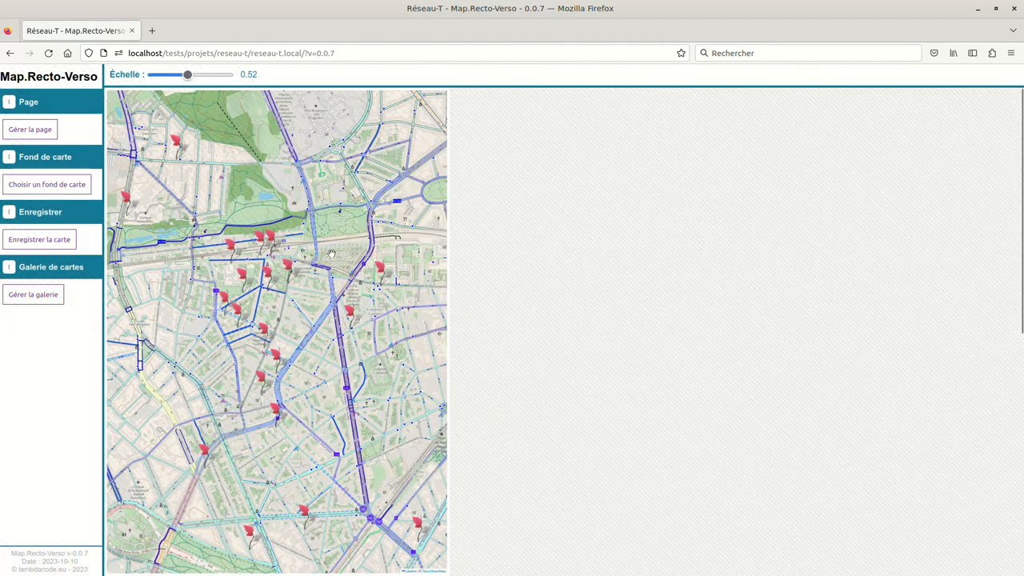
# Save the CyclOSM map as an image on the server and view the generated PNG at full size.
pyautogui.click(39, 240)
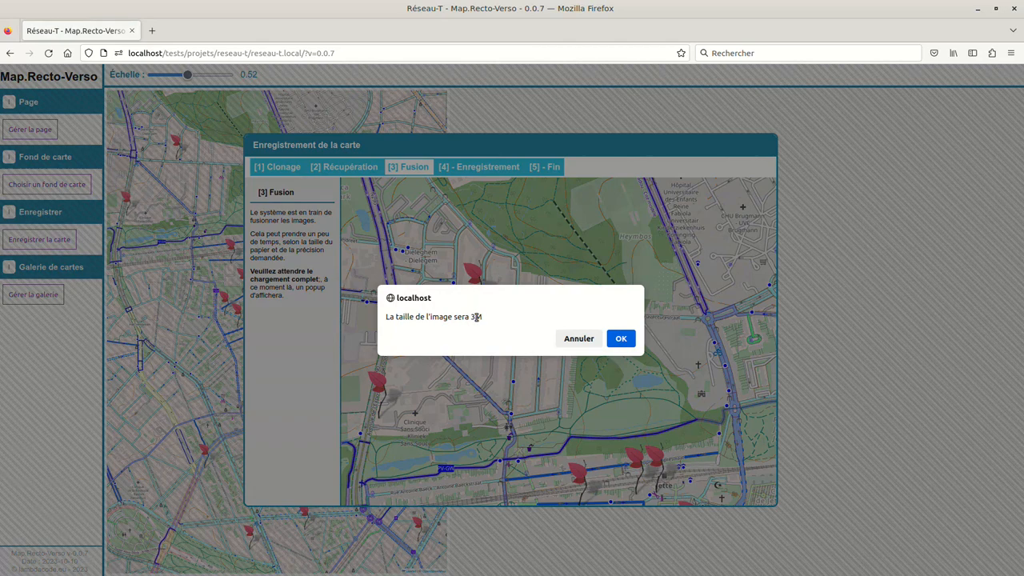
pyautogui.click(621, 338)
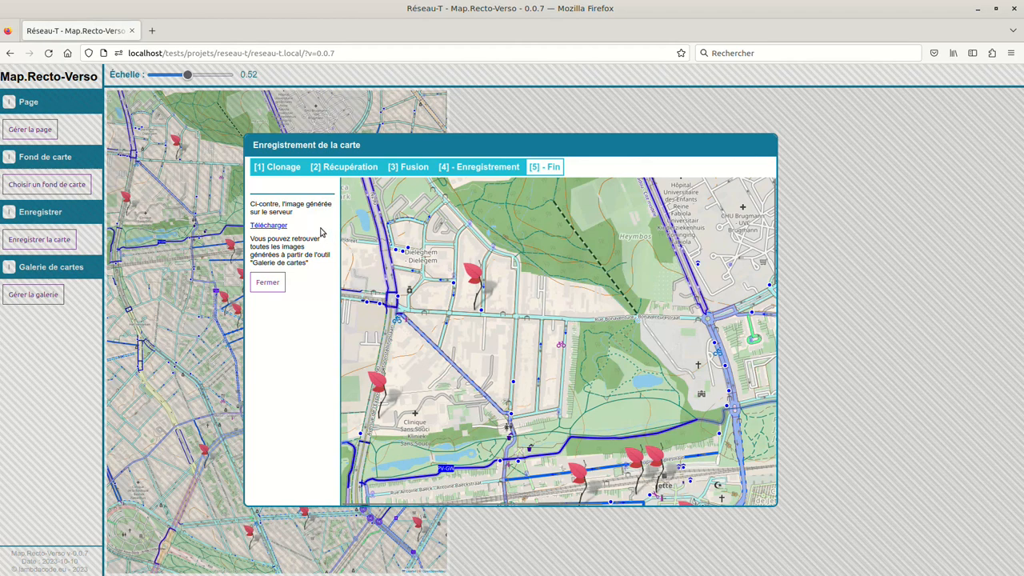
pyautogui.doubleClick(284, 212)
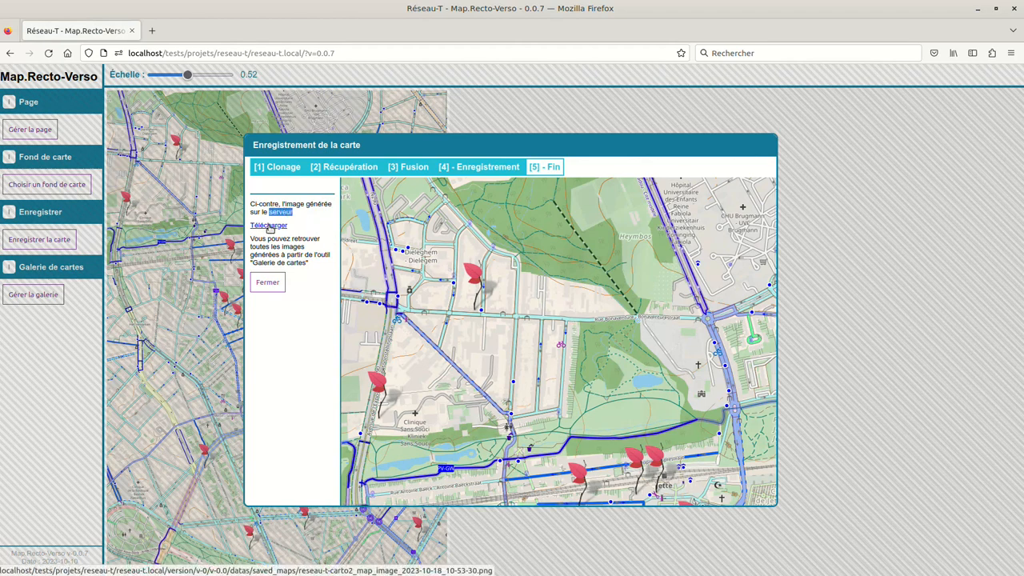
pyautogui.click(268, 226)
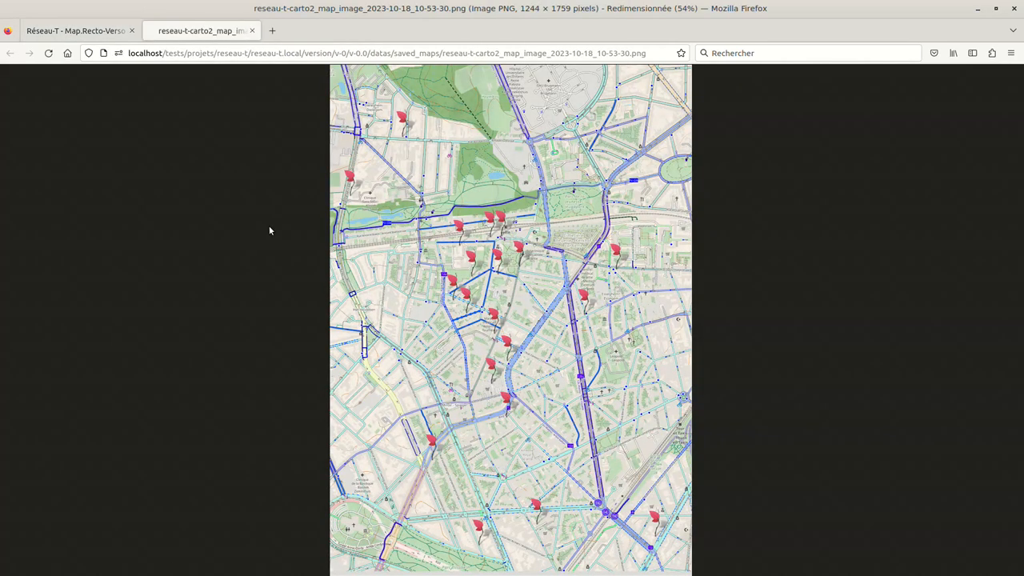
pyautogui.click(405, 237)
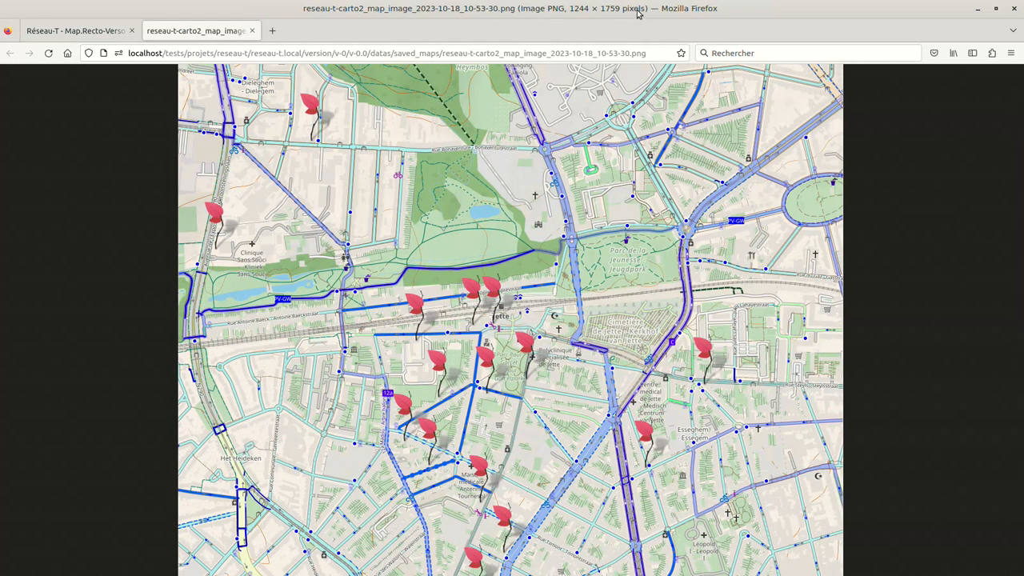
pyautogui.click(653, 53)
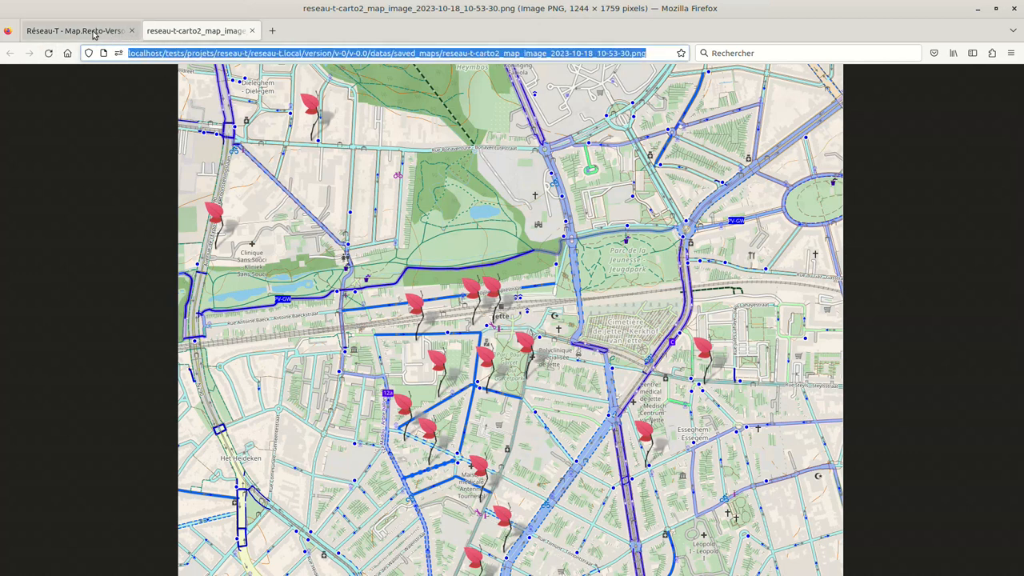
# Return to the map editor, close the save dialog, and change the base map to OpenStreetMap (France).
pyautogui.click(93, 32)
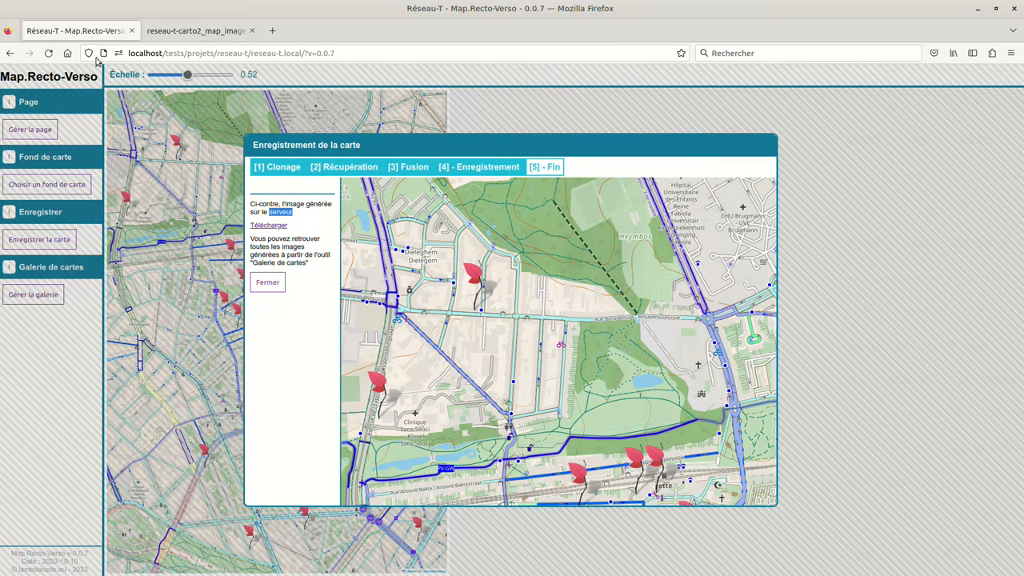
pyautogui.click(266, 284)
pyautogui.click(66, 189)
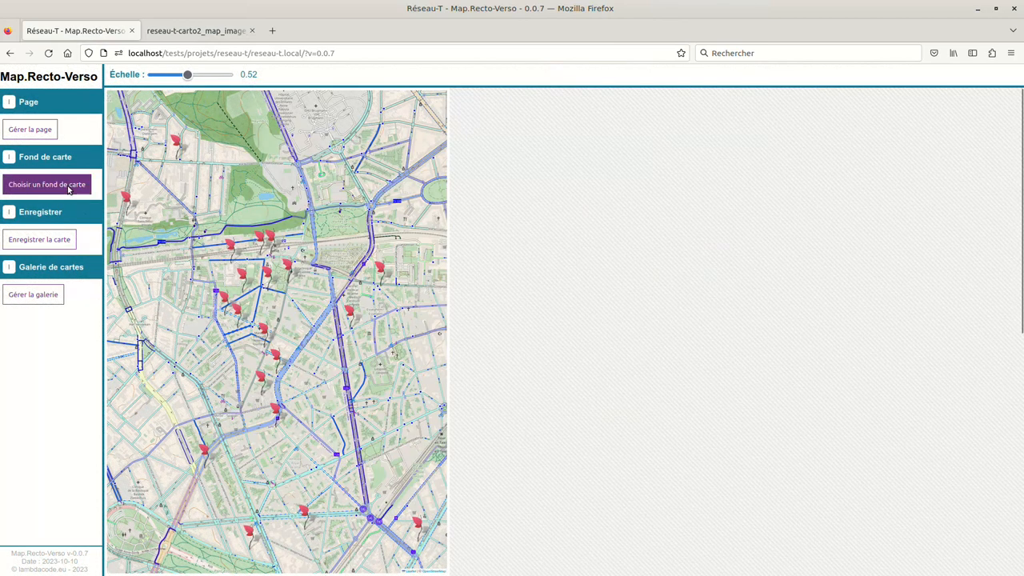
pyautogui.scroll(-3, 469, 247)
pyautogui.click(473, 258)
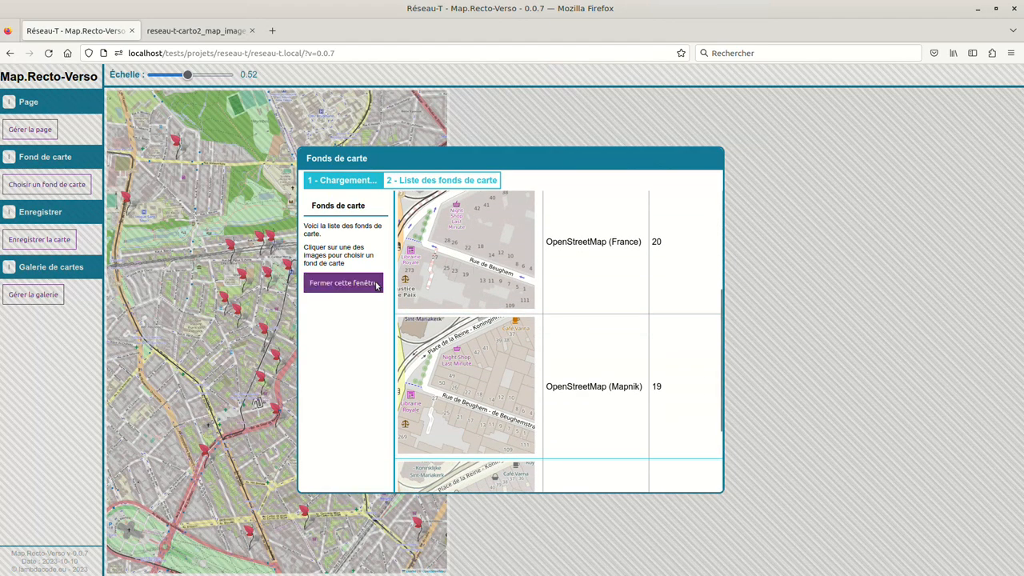
pyautogui.click(365, 287)
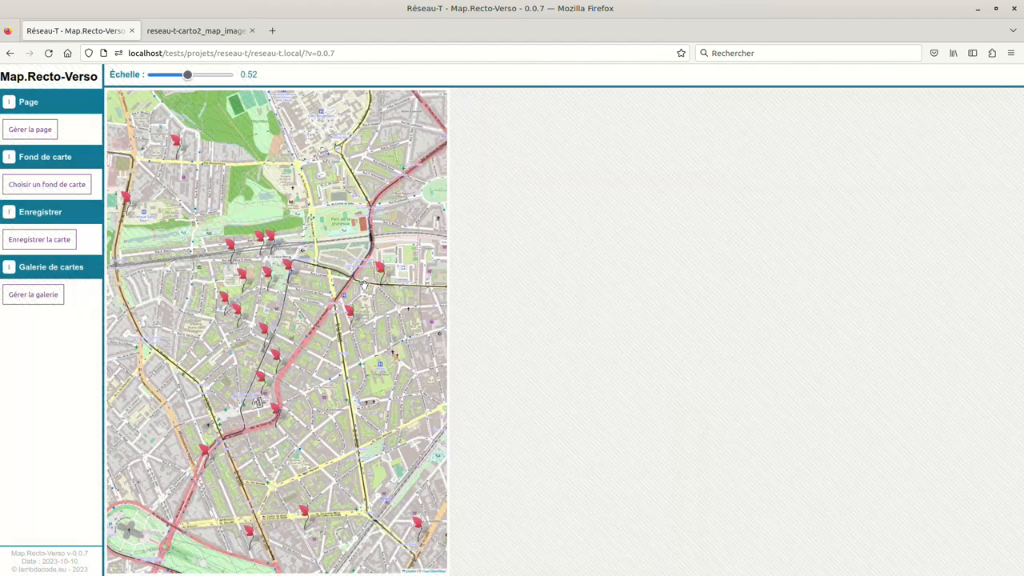
# Save the OpenStreetMap (France) map as an image on the server and open the generated PNG.
pyautogui.click(30, 240)
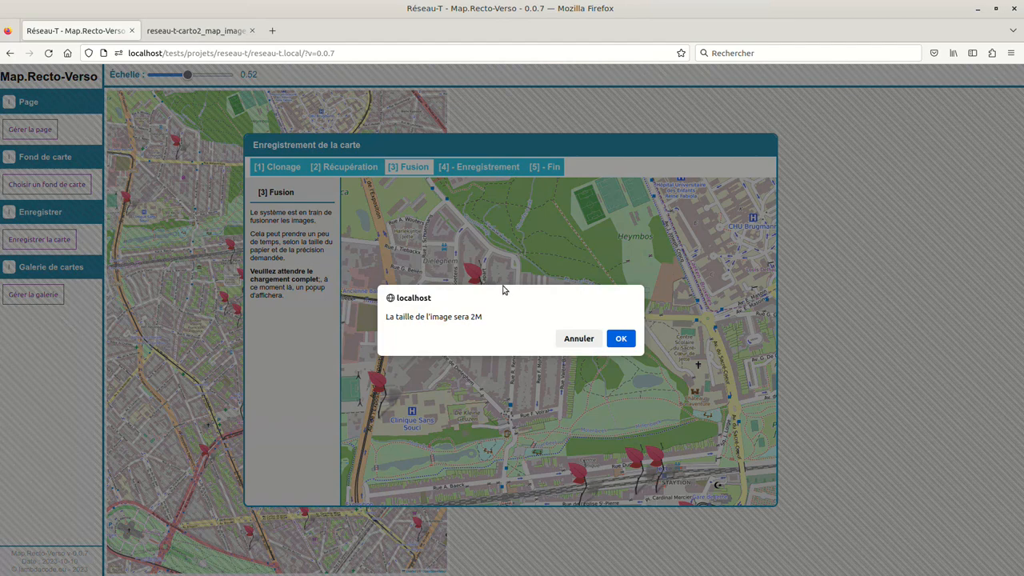
pyautogui.click(621, 339)
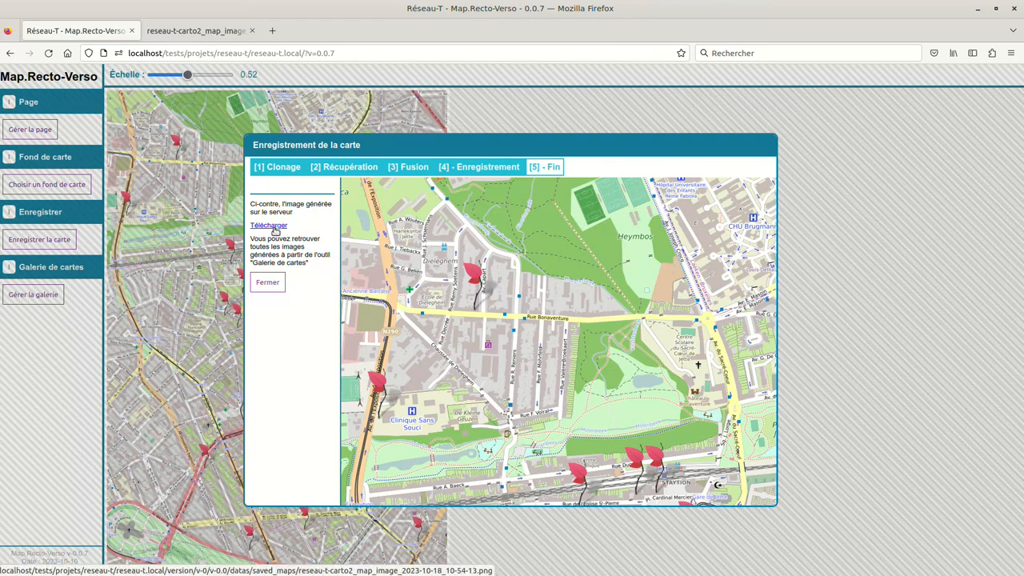
pyautogui.click(269, 226)
# Compare the saved OpenStreetMap (France) image at full size with the earlier CyclOSM image by alternating between them.
pyautogui.click(300, 32)
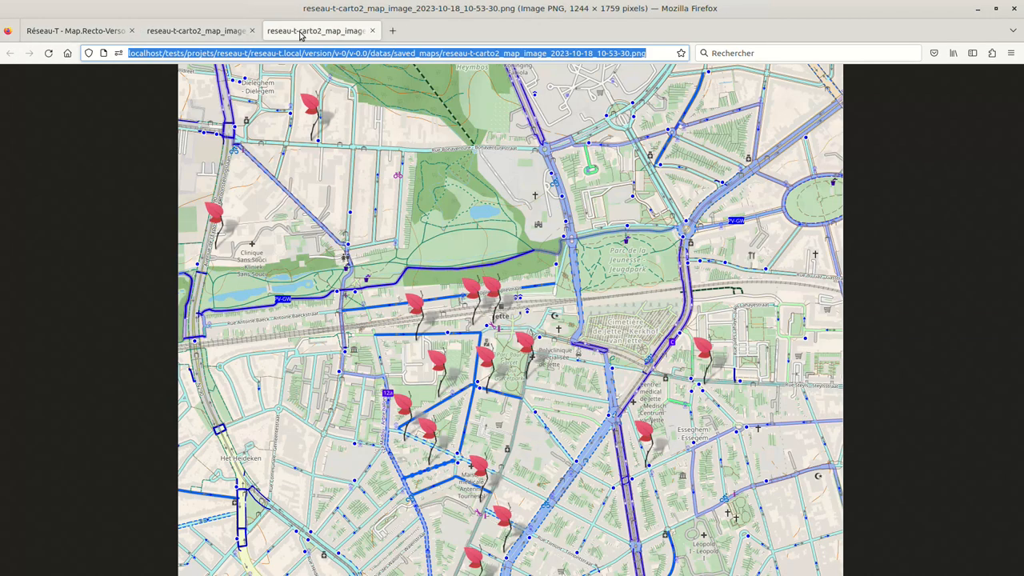
pyautogui.click(208, 32)
pyautogui.click(420, 209)
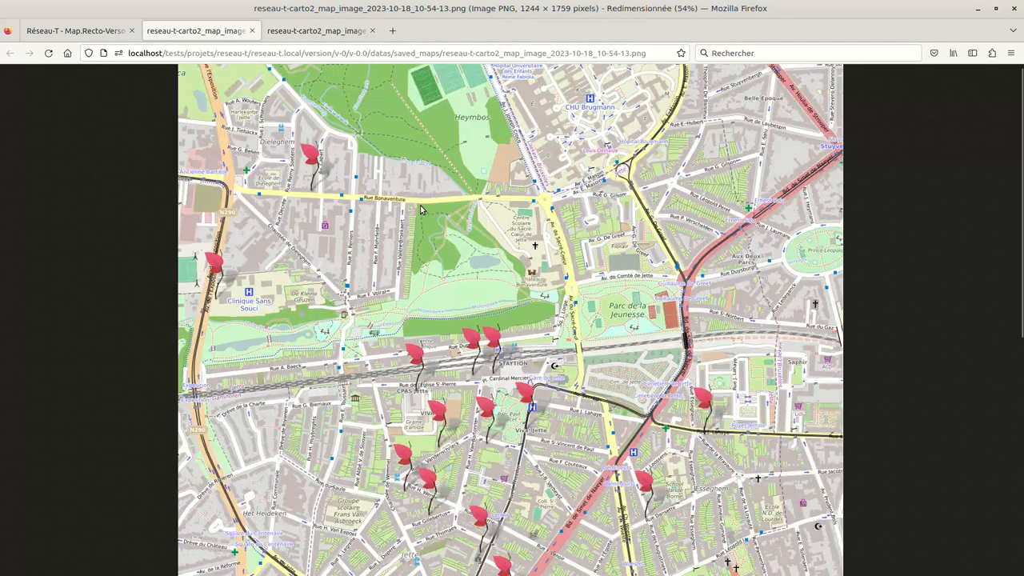
pyautogui.click(319, 31)
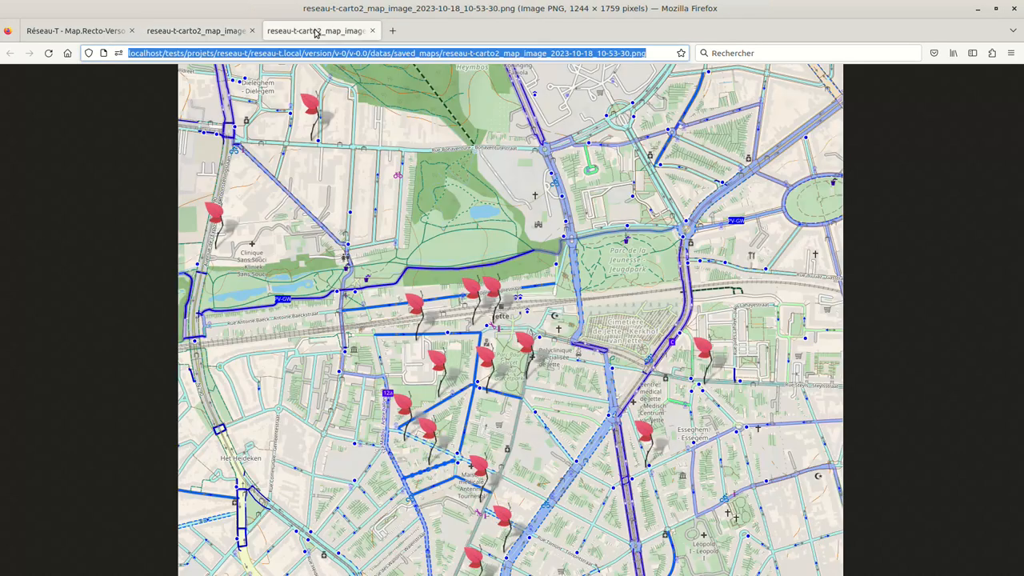
pyautogui.click(218, 37)
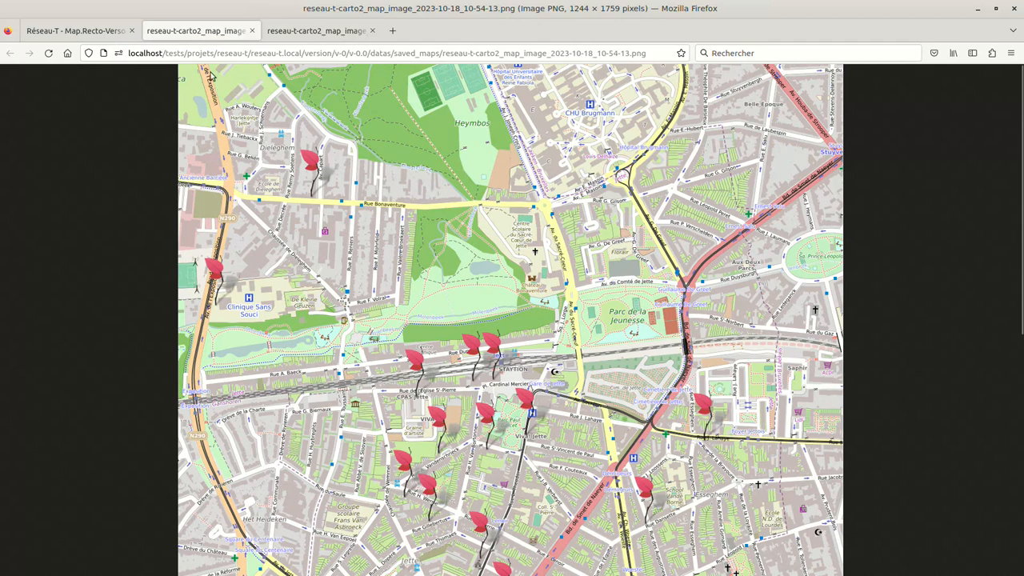
pyautogui.click(290, 36)
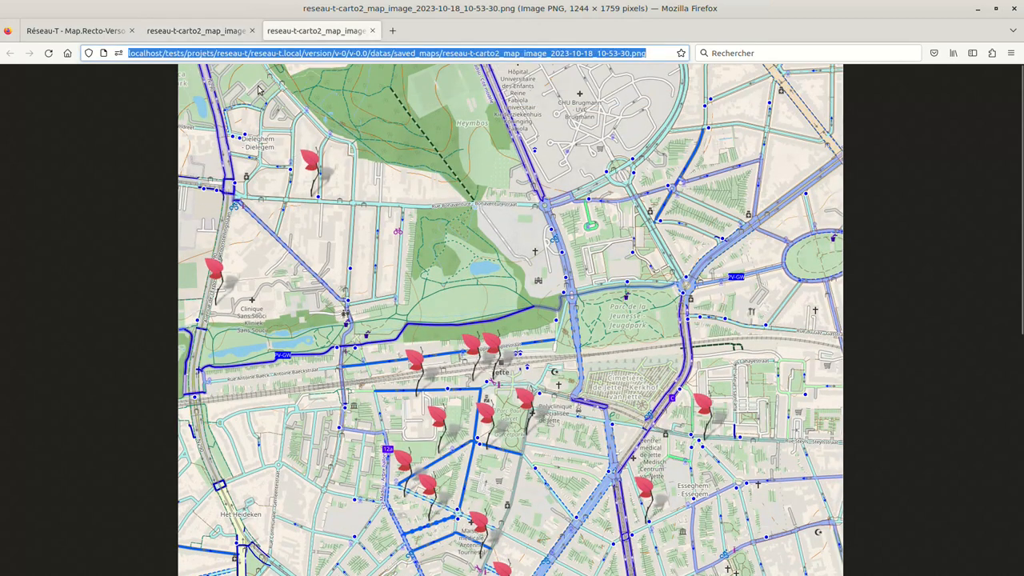
pyautogui.click(225, 31)
pyautogui.click(276, 32)
pyautogui.click(209, 32)
pyautogui.click(272, 33)
pyautogui.click(211, 34)
# Return to the map editor, close the save dialog, and change the base map to OpenStreetMap (hot).
pyautogui.click(92, 32)
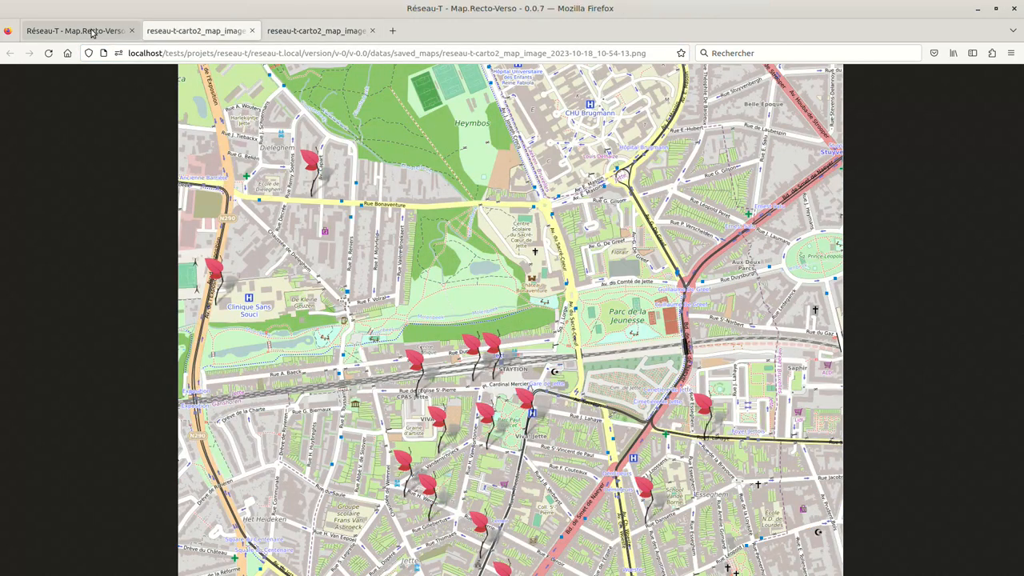
pyautogui.click(266, 286)
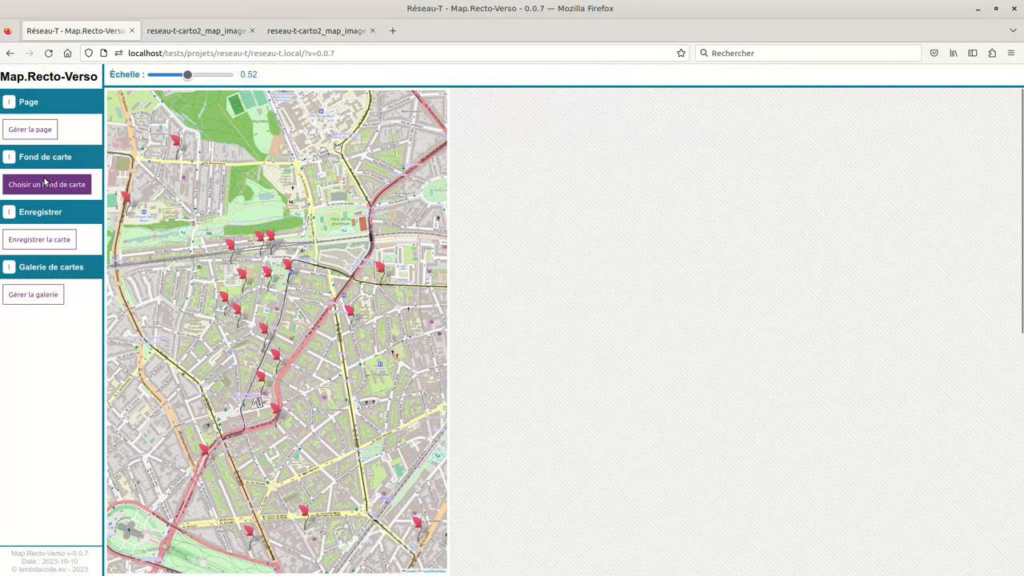
pyautogui.click(47, 186)
pyautogui.scroll(-3, 472, 301)
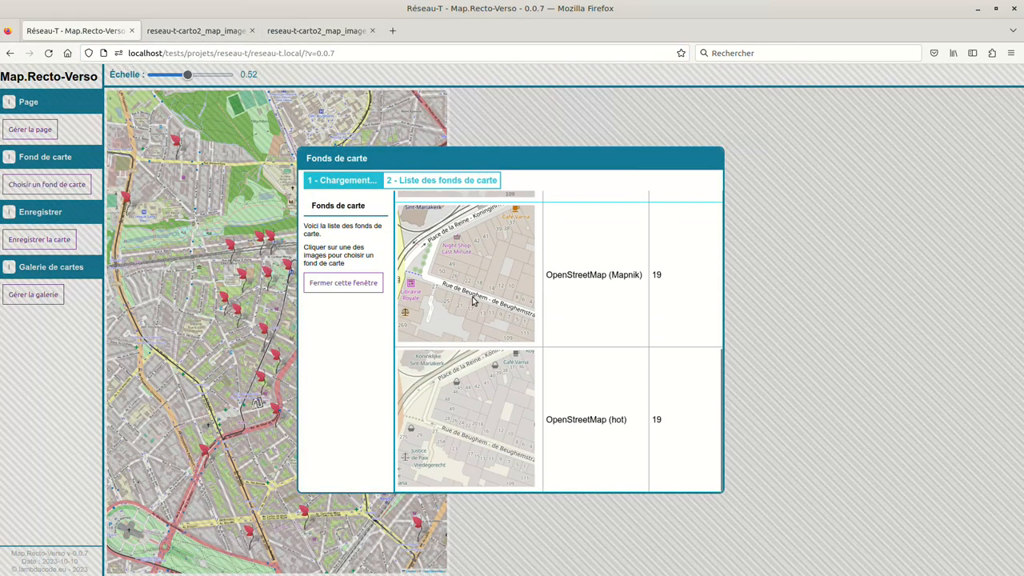
pyautogui.click(498, 400)
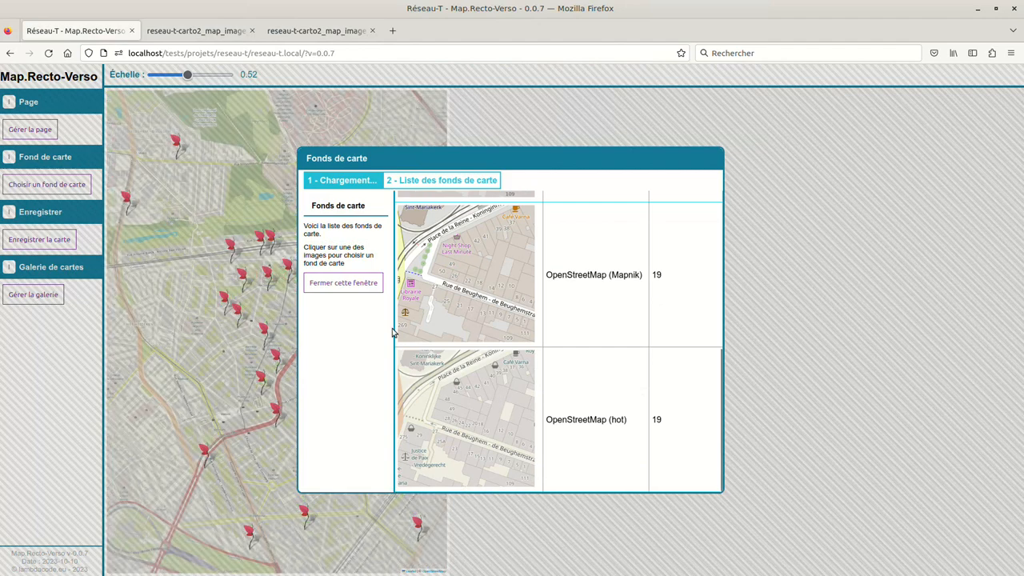
pyautogui.click(351, 284)
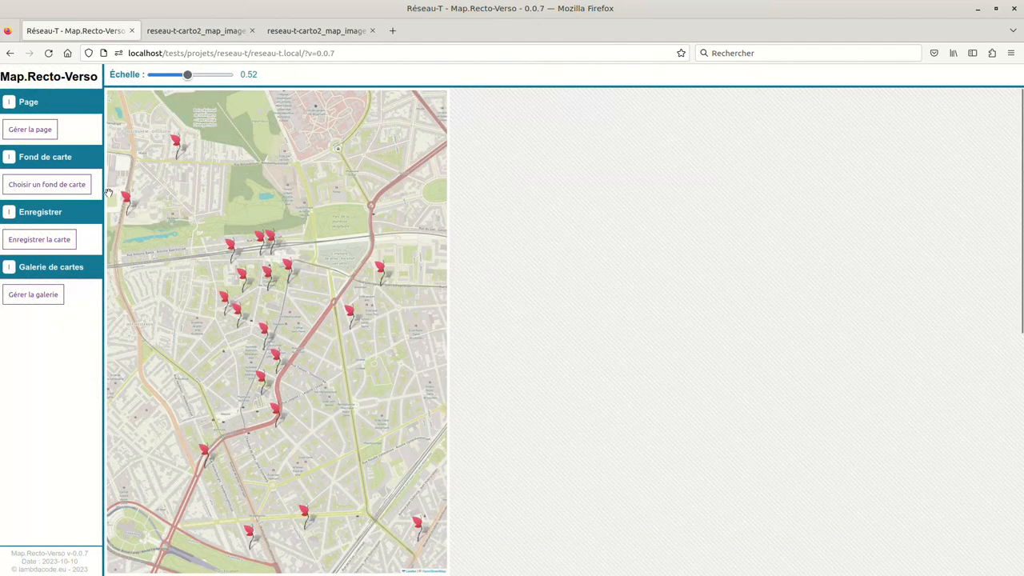
# Save the OpenStreetMap (hot) map as an image on the server and view the generated PNG at full size.
pyautogui.click(40, 240)
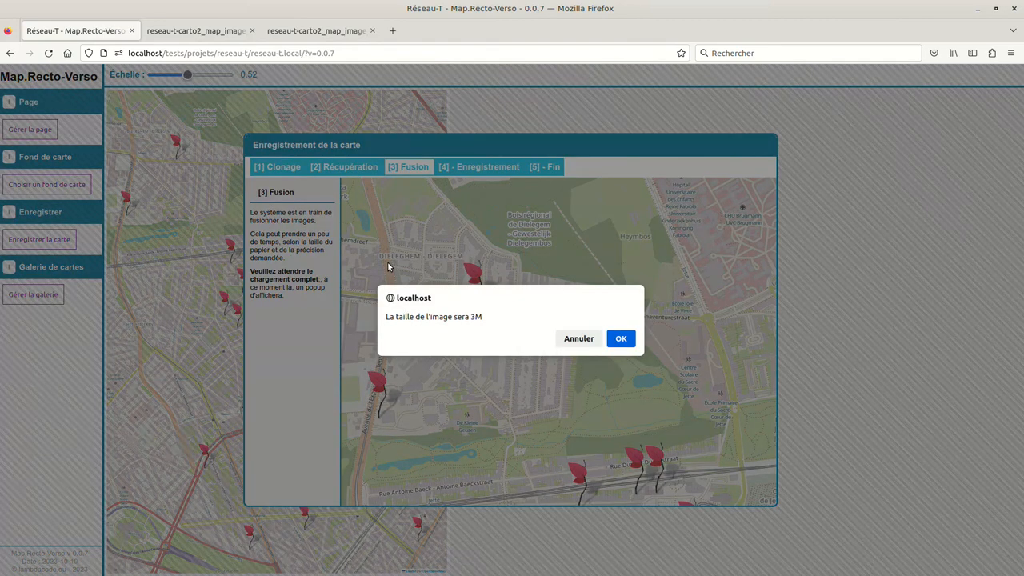
pyautogui.click(621, 339)
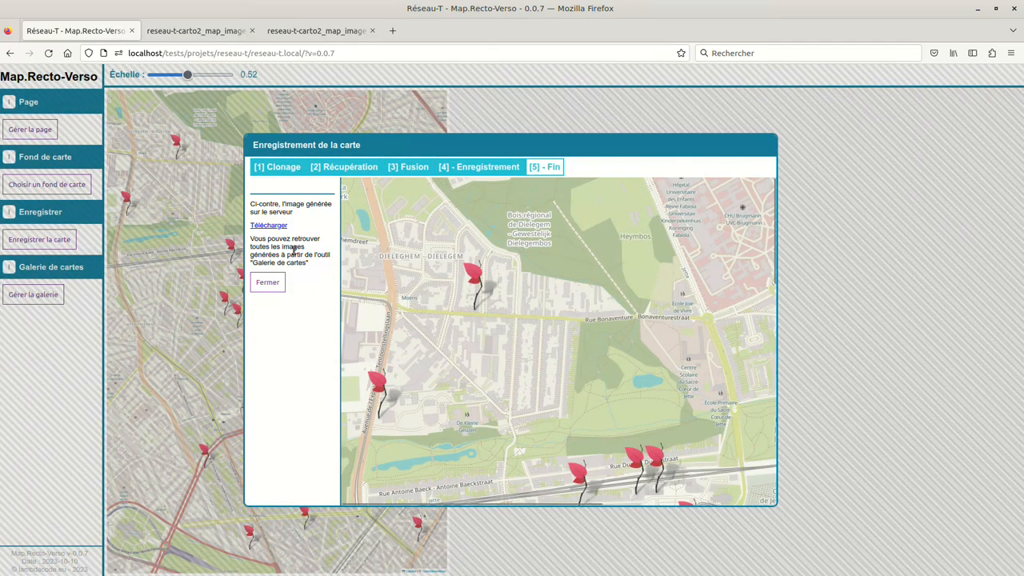
pyautogui.click(270, 225)
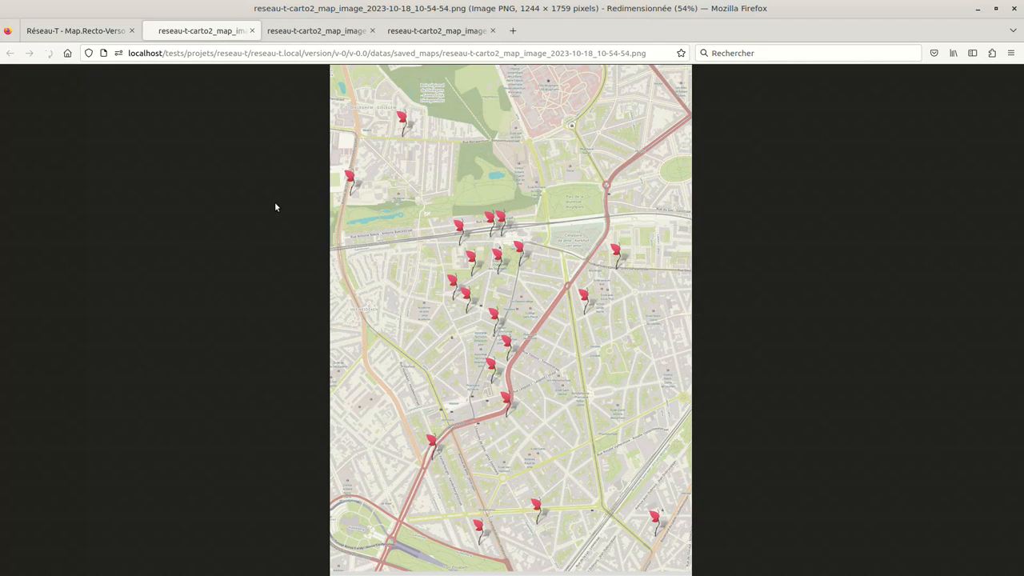
pyautogui.click(396, 166)
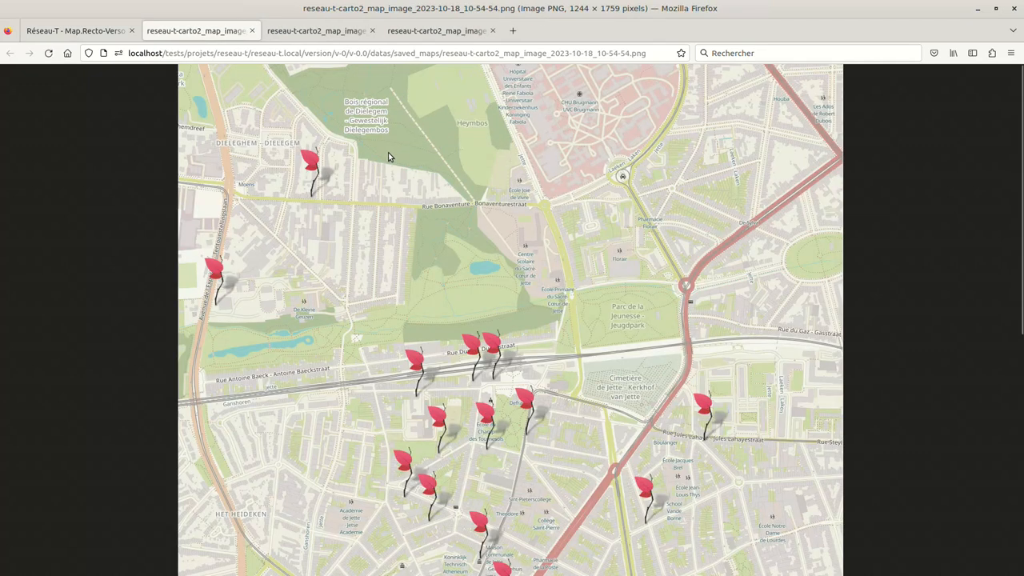
# Compare the OpenStreetMap (hot) image with the previously saved OpenStreetMap (France) and CyclOSM images.
pyautogui.click(309, 31)
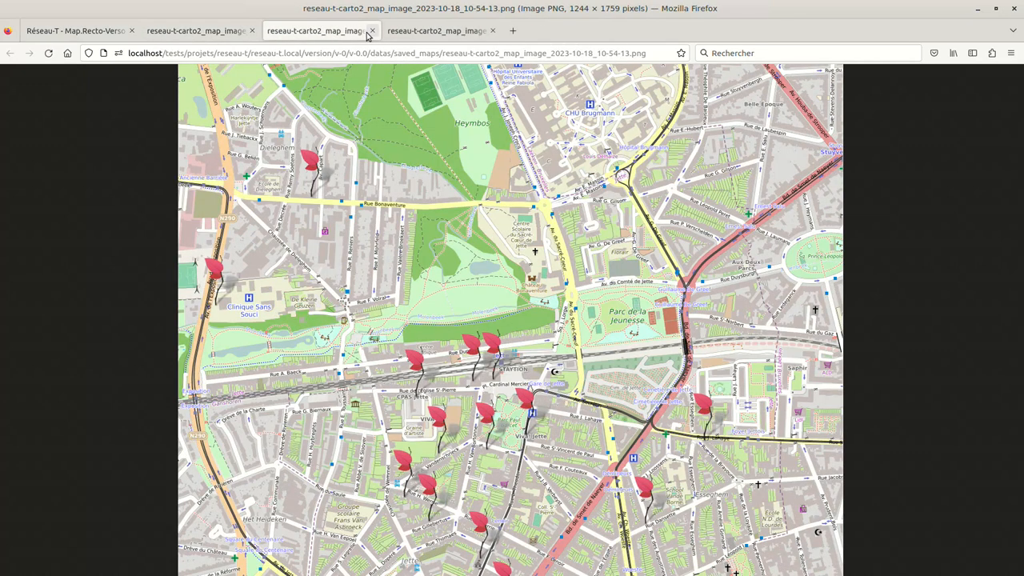
pyautogui.click(412, 31)
pyautogui.click(319, 32)
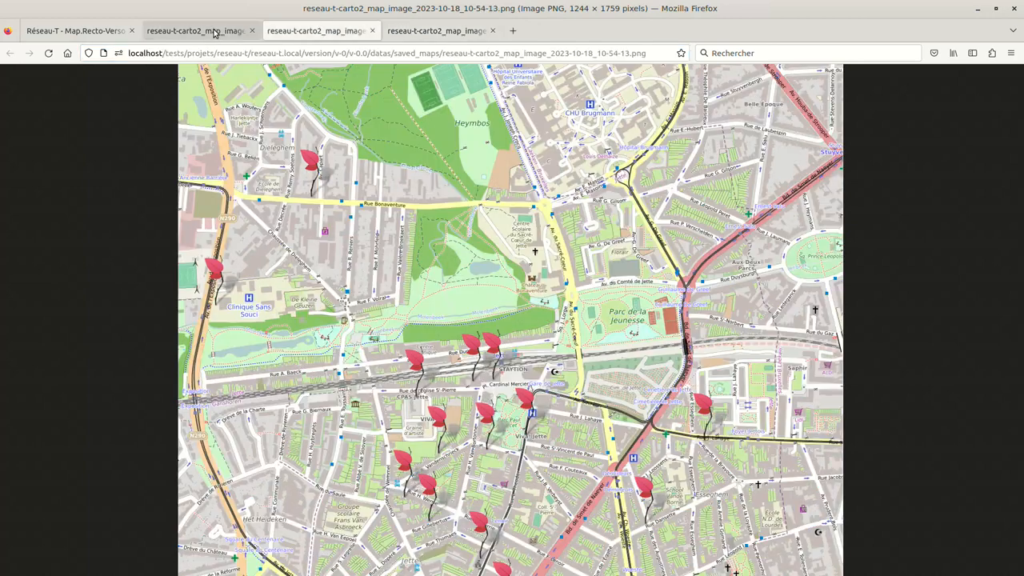
pyautogui.click(209, 32)
# Go back to the map editor and close the map save dialog.
pyautogui.click(74, 32)
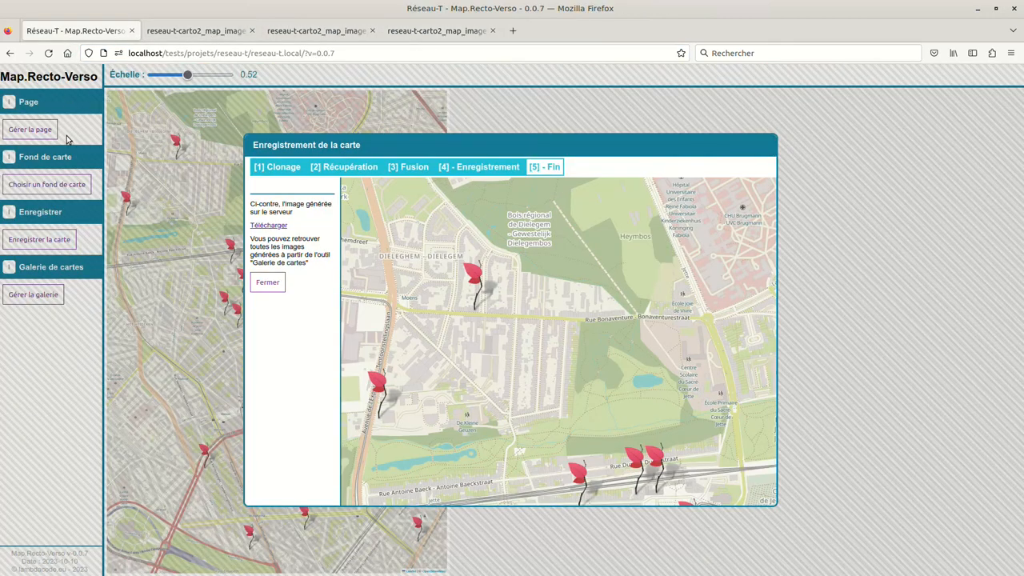
pyautogui.click(265, 283)
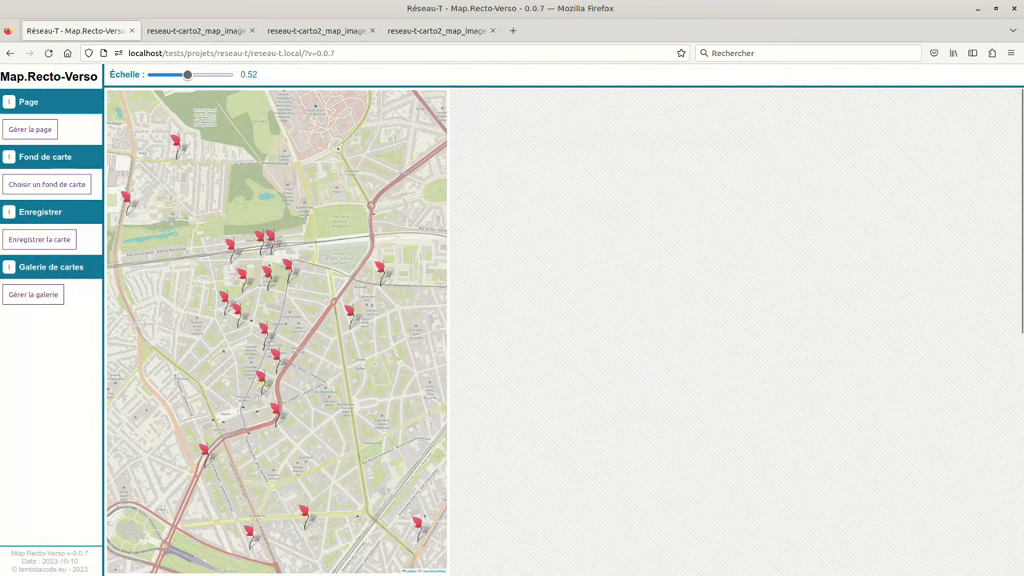